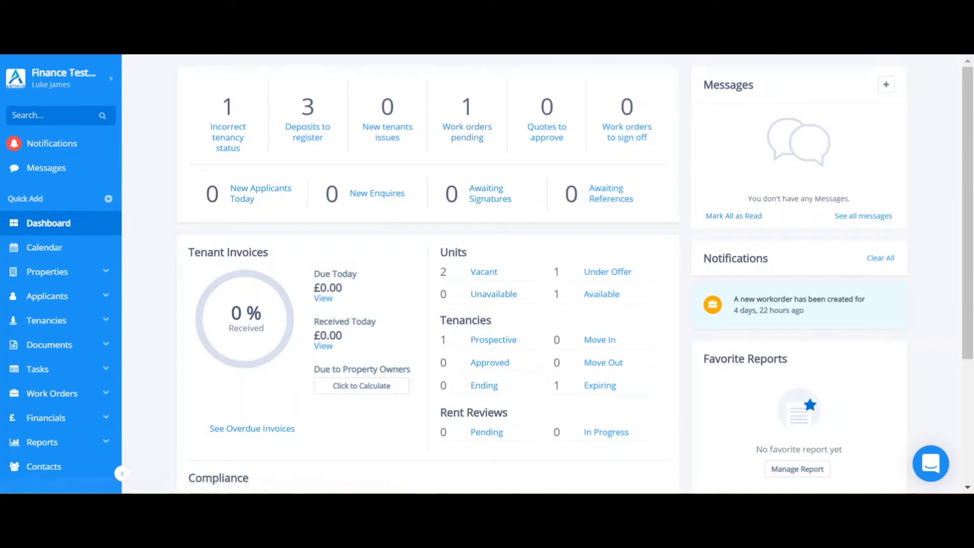
Step: Open Property Owner Remittance in Financials and start selecting transactions to remit for the last entity listed
click(63, 418)
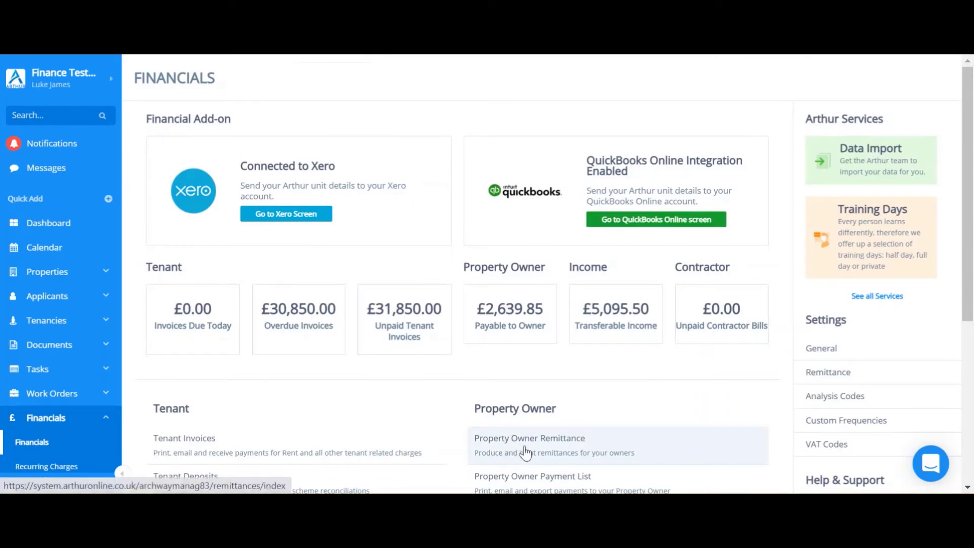
click(555, 452)
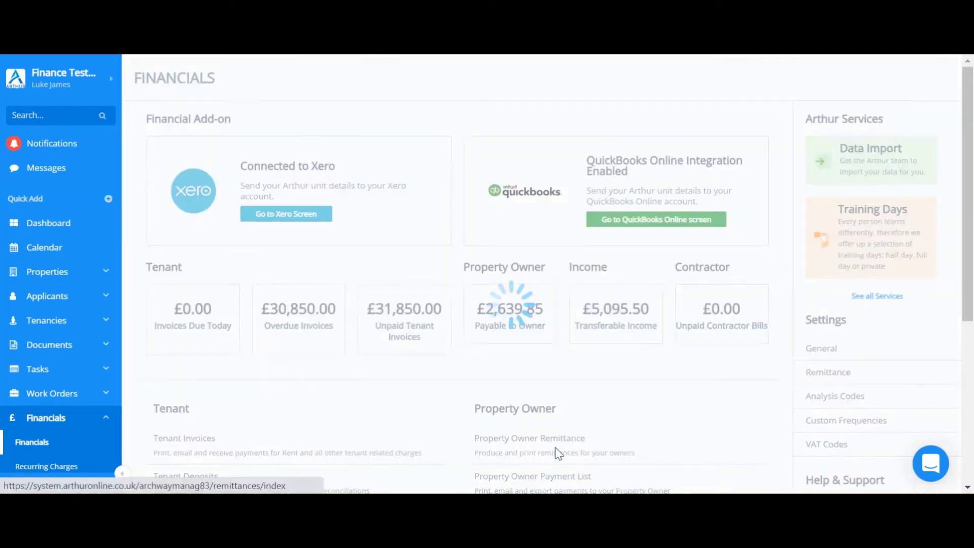
scroll(520, 350, down, 3)
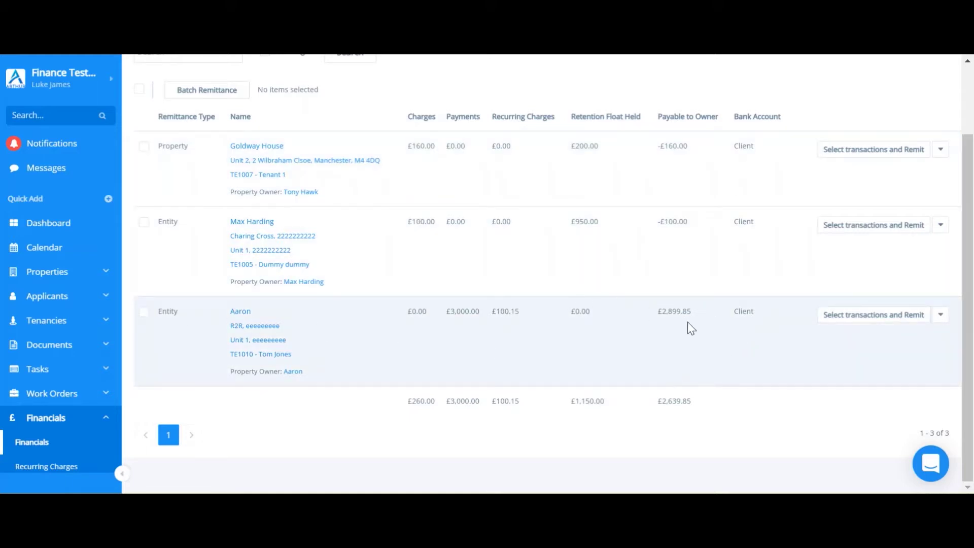
click(856, 316)
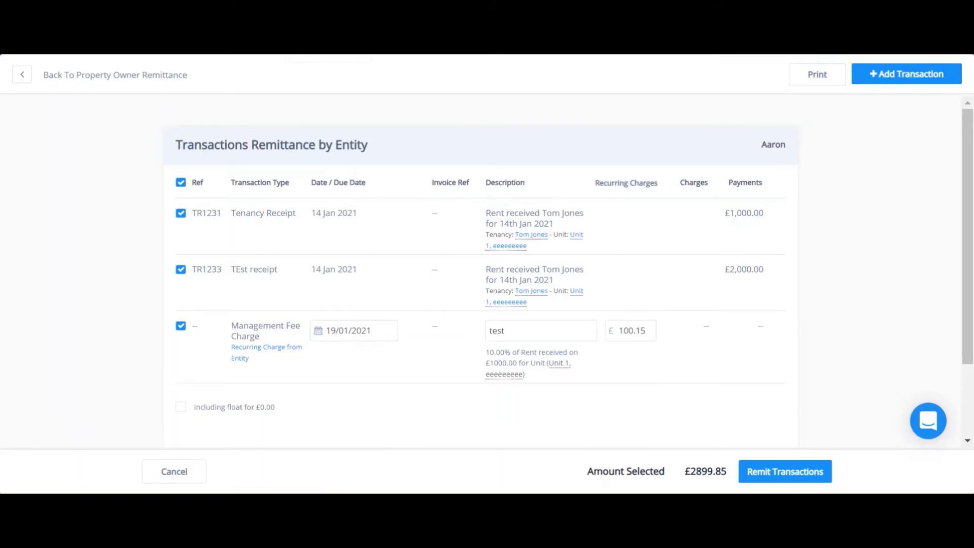
Step: Review the two rent receipts and the management fee charge, and proceed to remit all three transactions
scroll(537, 155, down, 2)
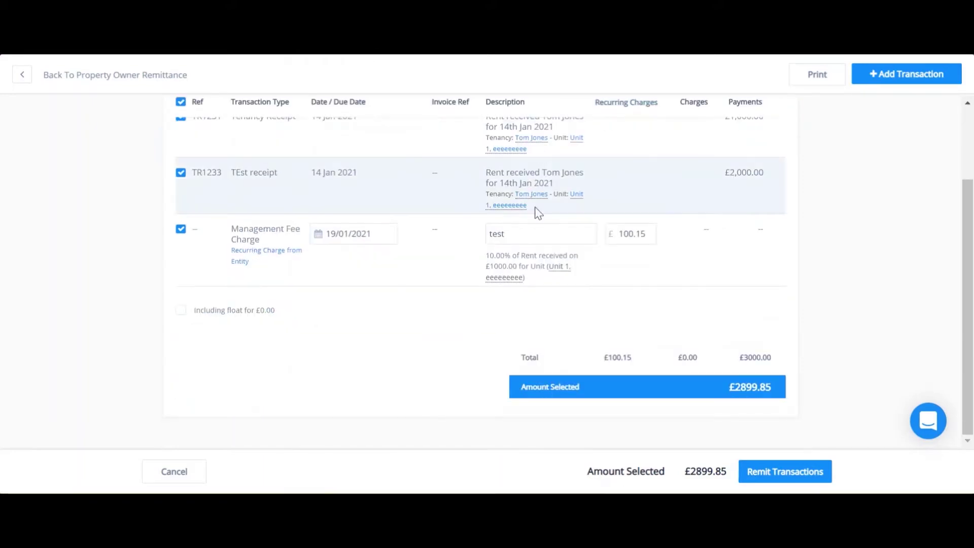
scroll(531, 246, up, 2)
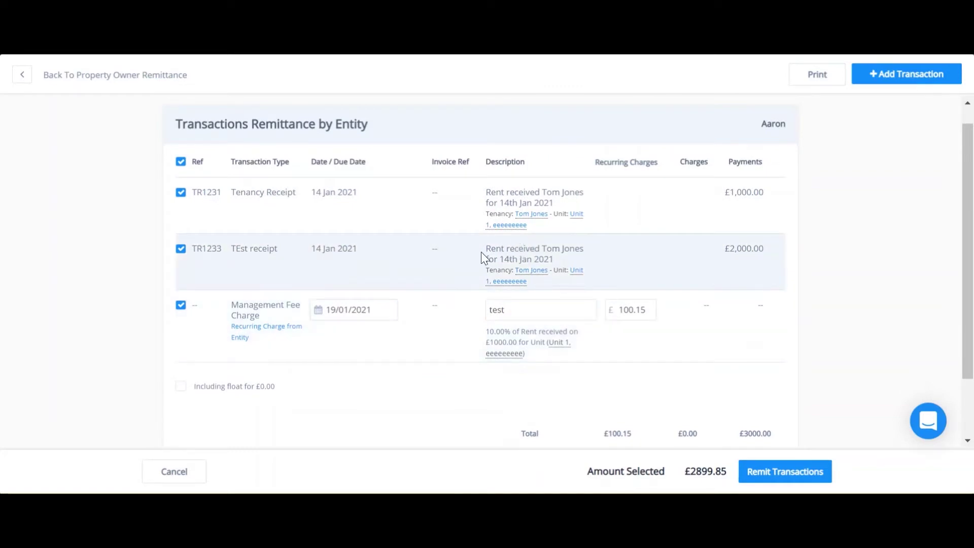
click(811, 473)
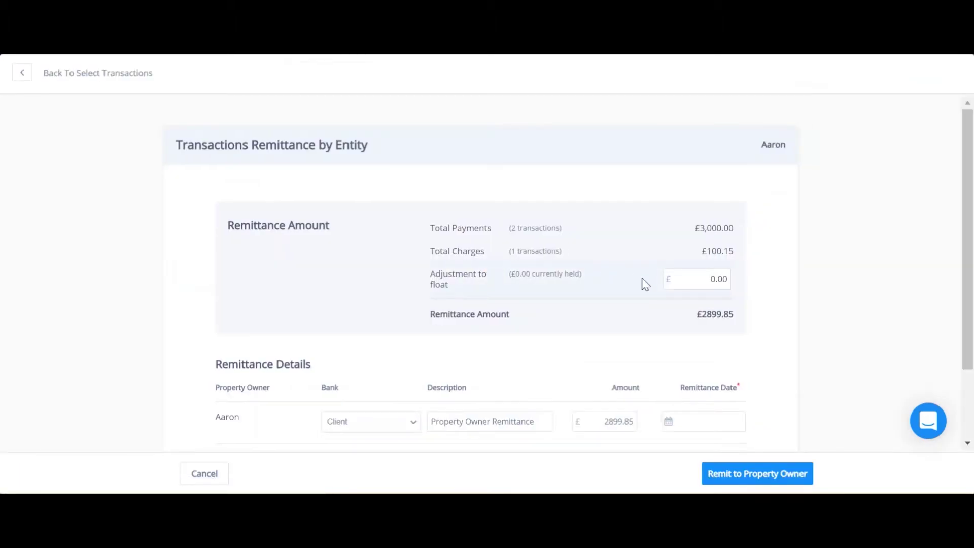
Step: Remit to the property owner with a £100.00 adjustment to float, the Client bank account and remittance date 18 January 2021
click(693, 283)
text(100)
scroll(729, 268, down, 2)
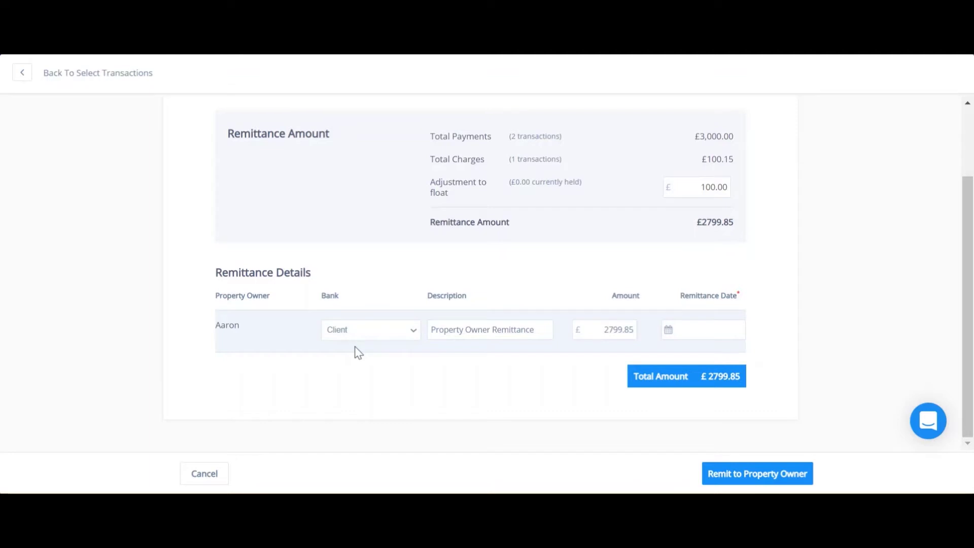
click(394, 332)
click(360, 367)
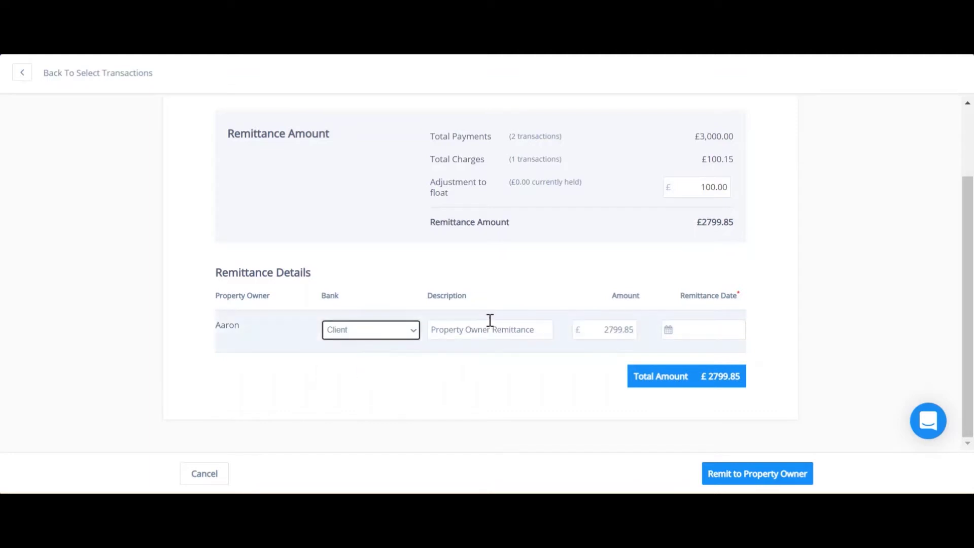
click(668, 336)
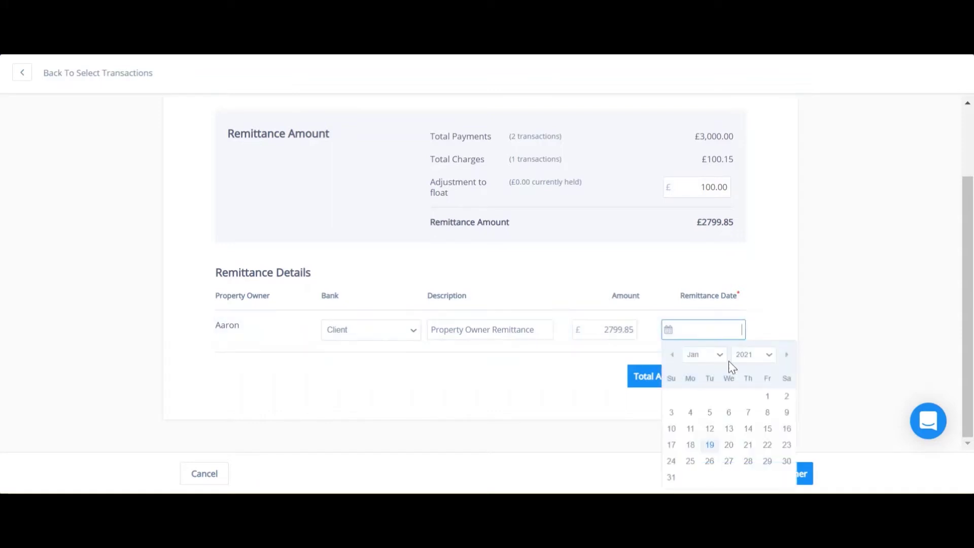
click(686, 450)
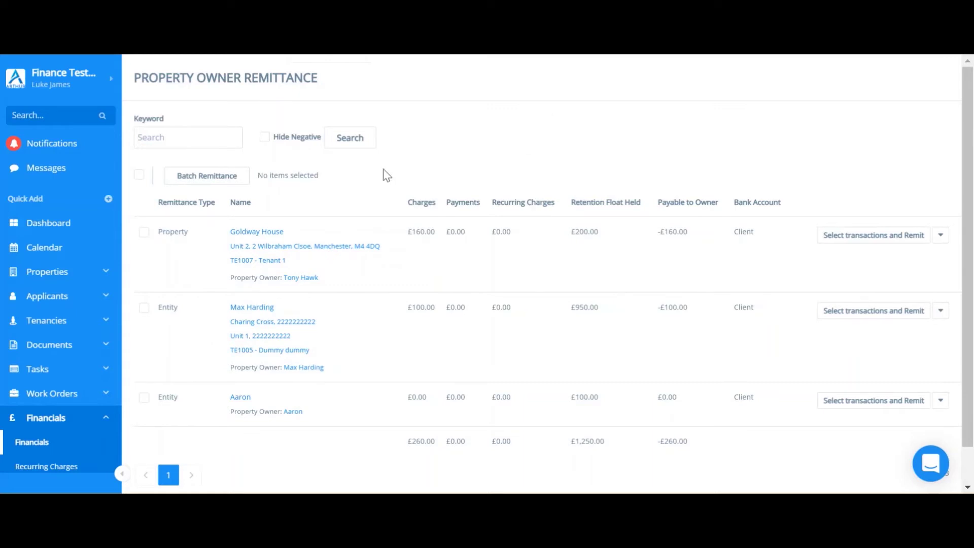
Step: Return to Financials and open the Property Owner Payment List
click(31, 442)
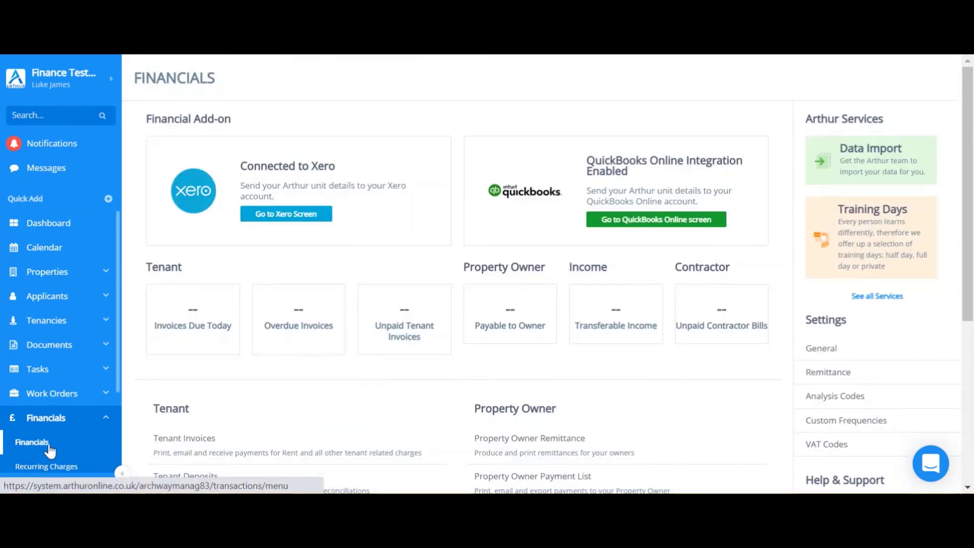
scroll(507, 345, down, 2)
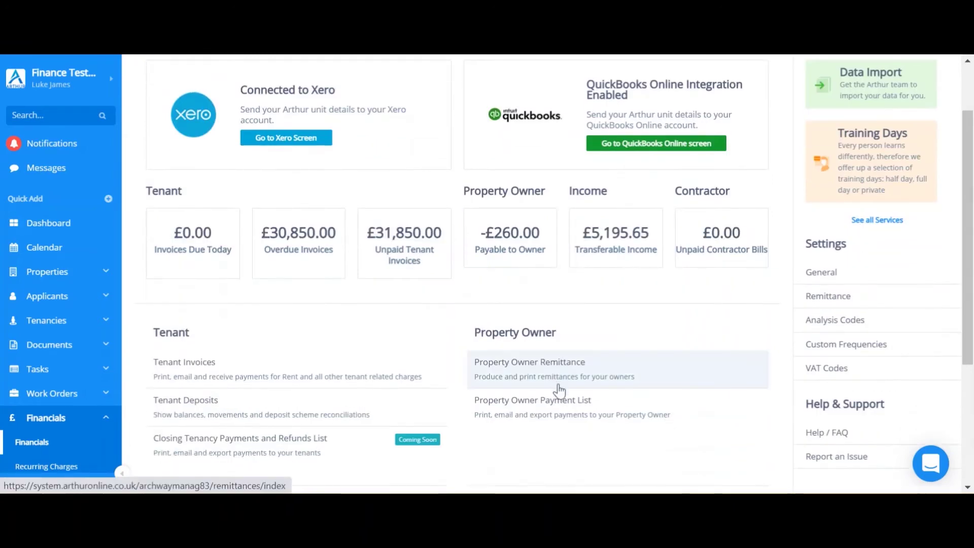
click(536, 416)
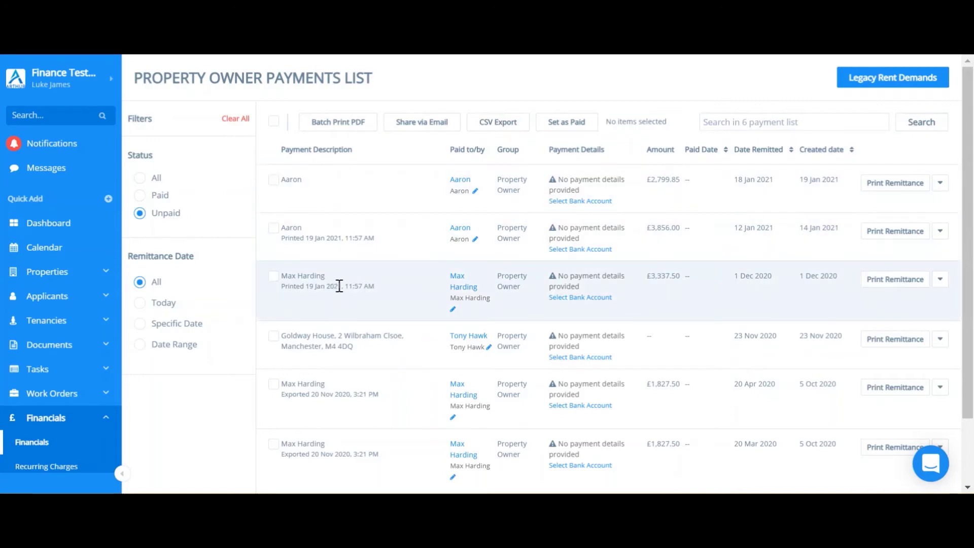
Step: Batch print the three most recently remitted unpaid payments as PDFs using the PO Remittance Statement template
click(279, 277)
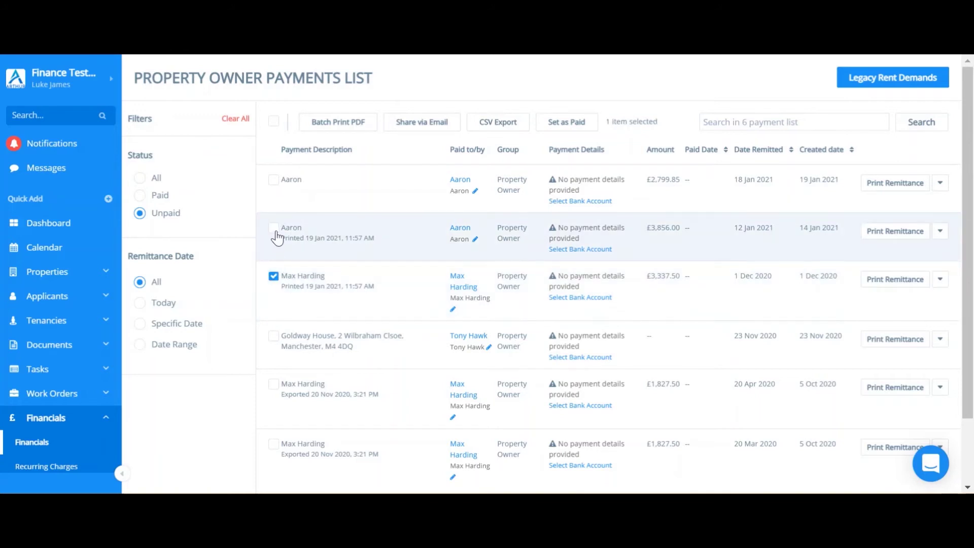
click(274, 228)
click(275, 180)
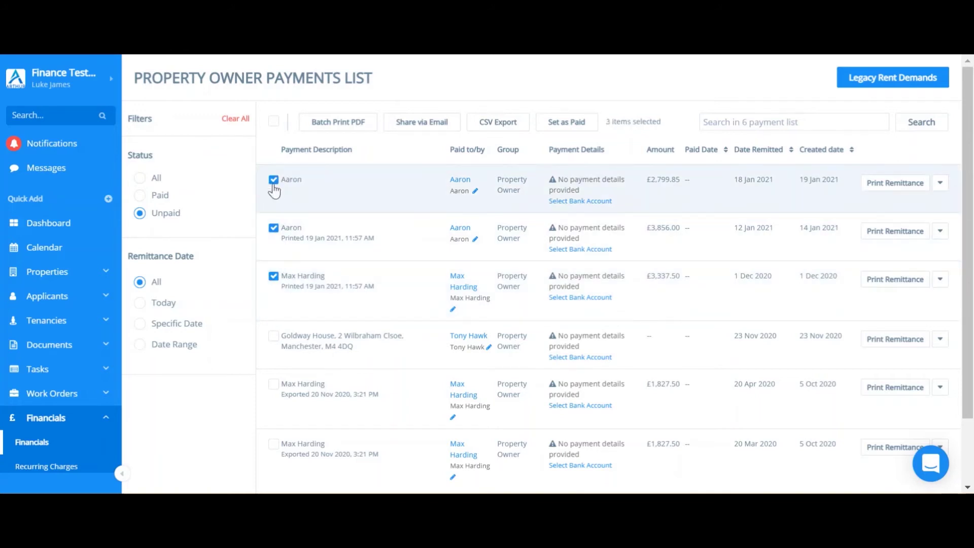
click(341, 133)
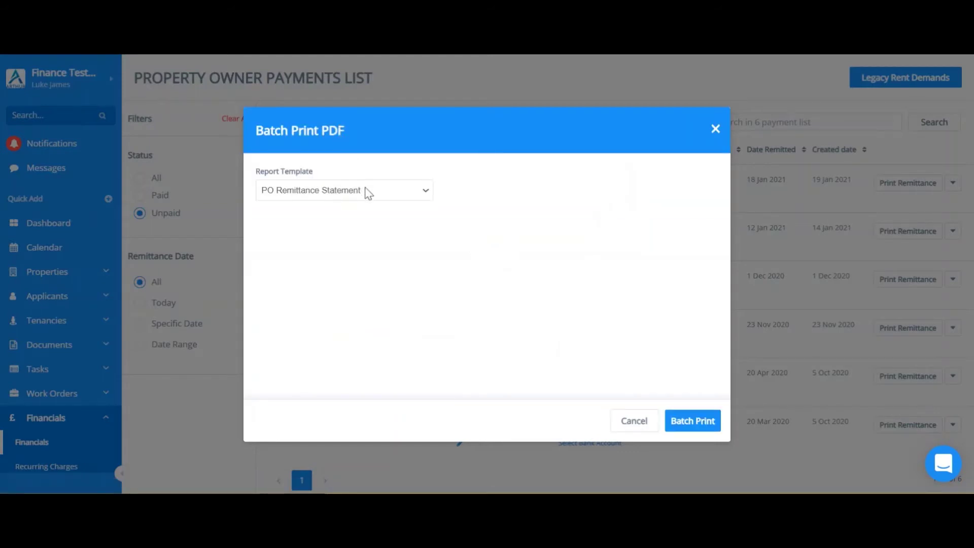
click(367, 193)
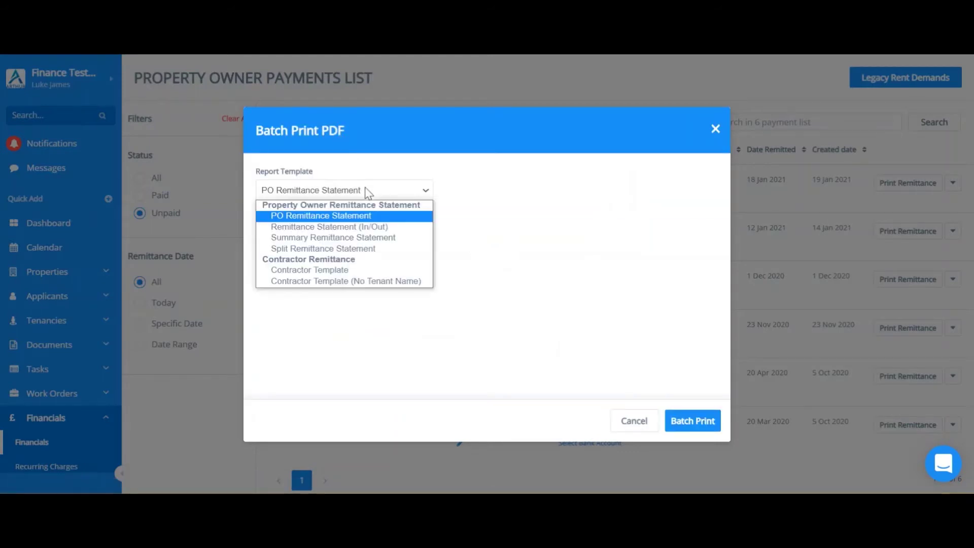
click(366, 218)
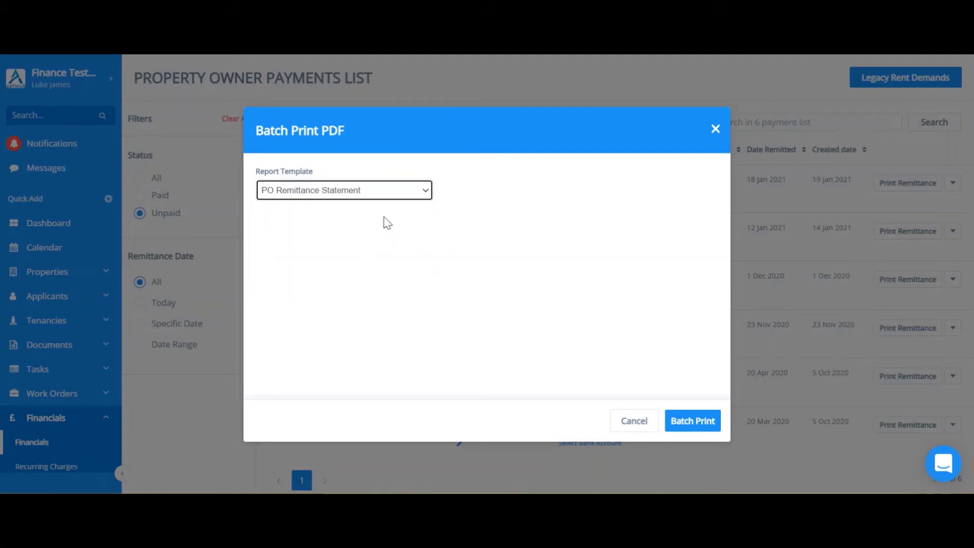
click(703, 429)
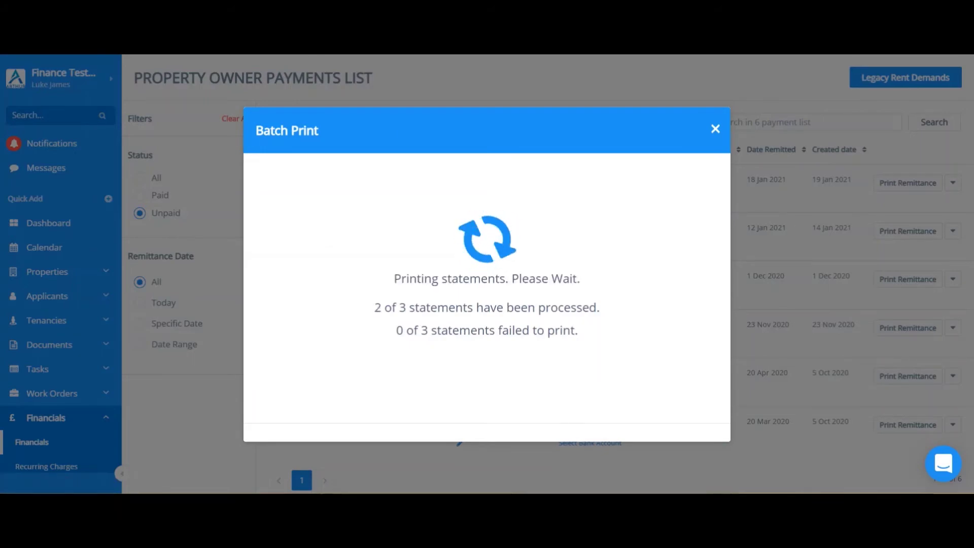
click(486, 356)
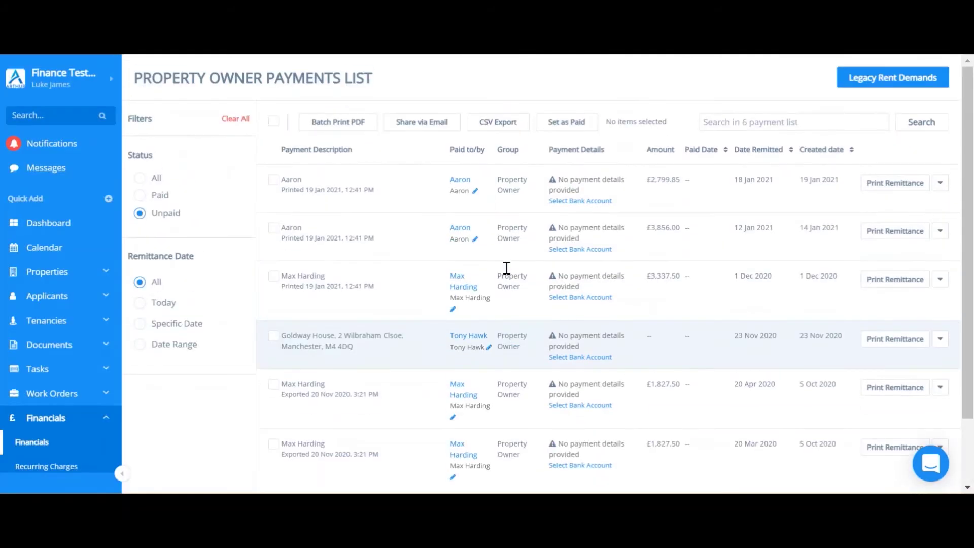
Step: Open the Batch Print Reports list in Reports
scroll(41, 355, down, 2)
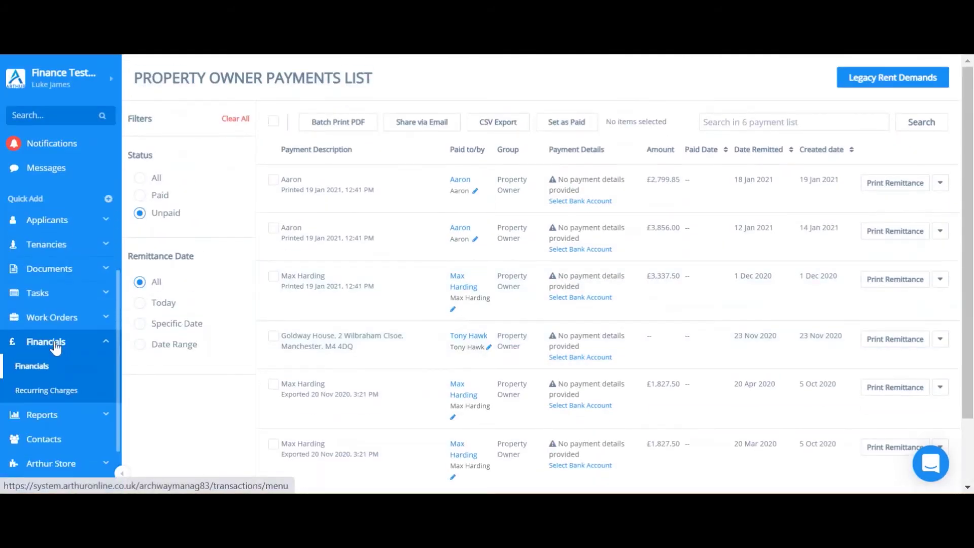
click(55, 424)
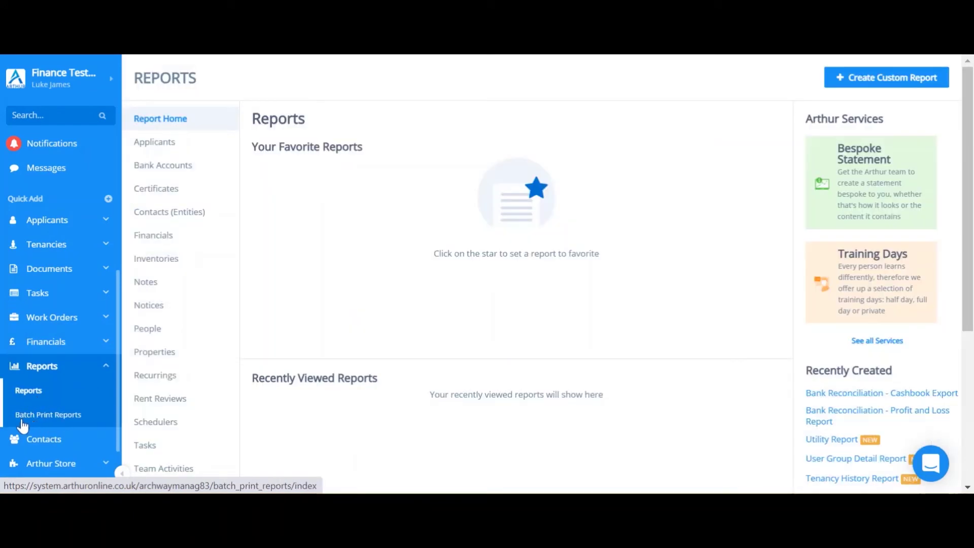
click(54, 423)
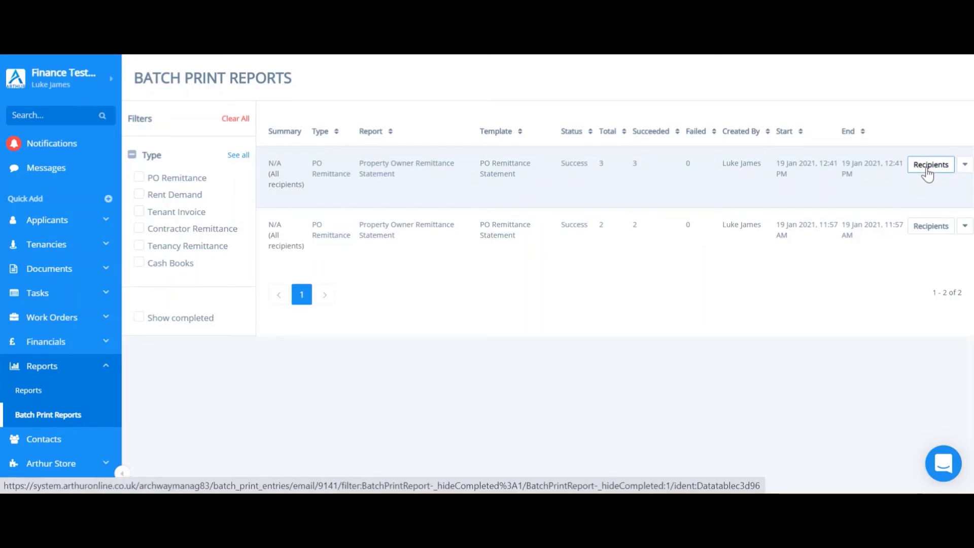
Step: Preview the first recipient's remittance statement from the 12:41 PM batch, read through its pages, and close the recipients list
click(928, 167)
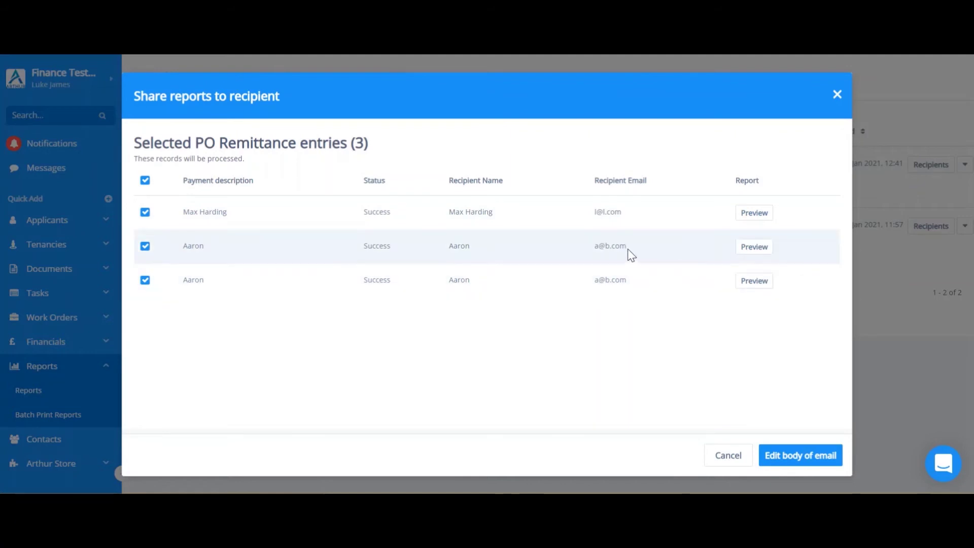
click(756, 213)
scroll(733, 228, down, 3)
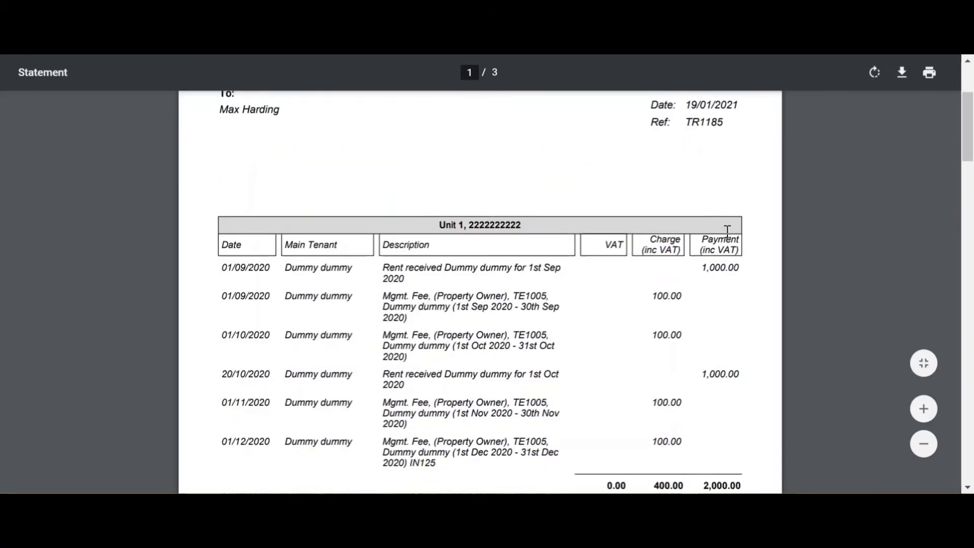
scroll(728, 231, down, 10)
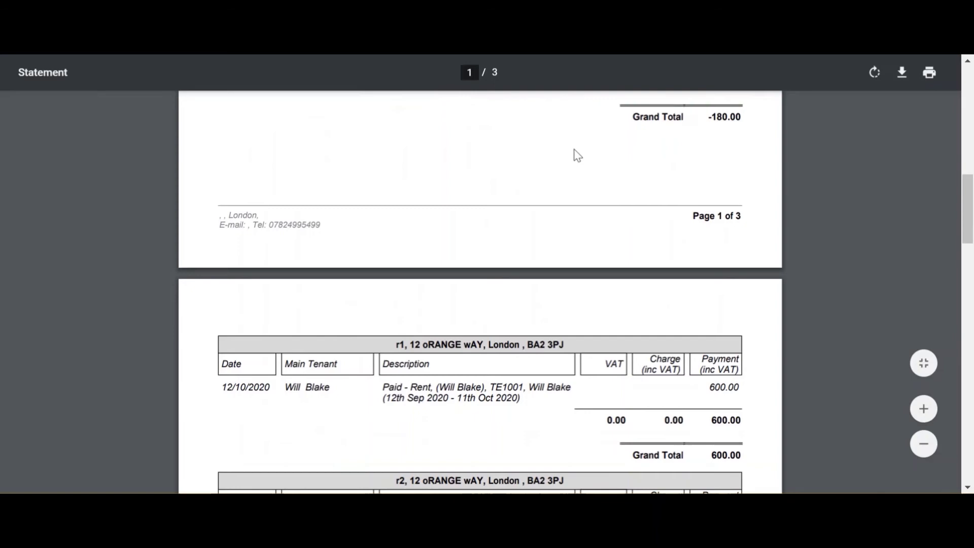
key(Escape)
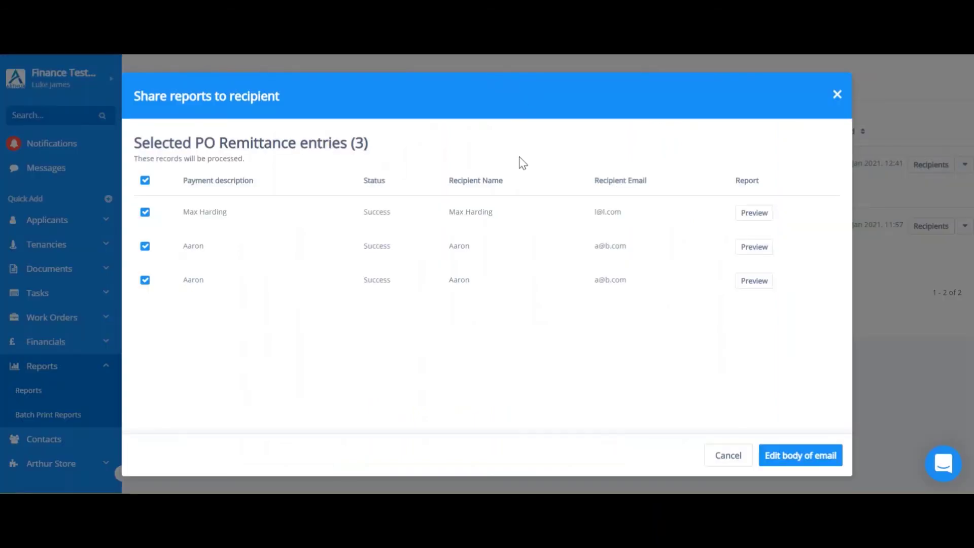
click(837, 97)
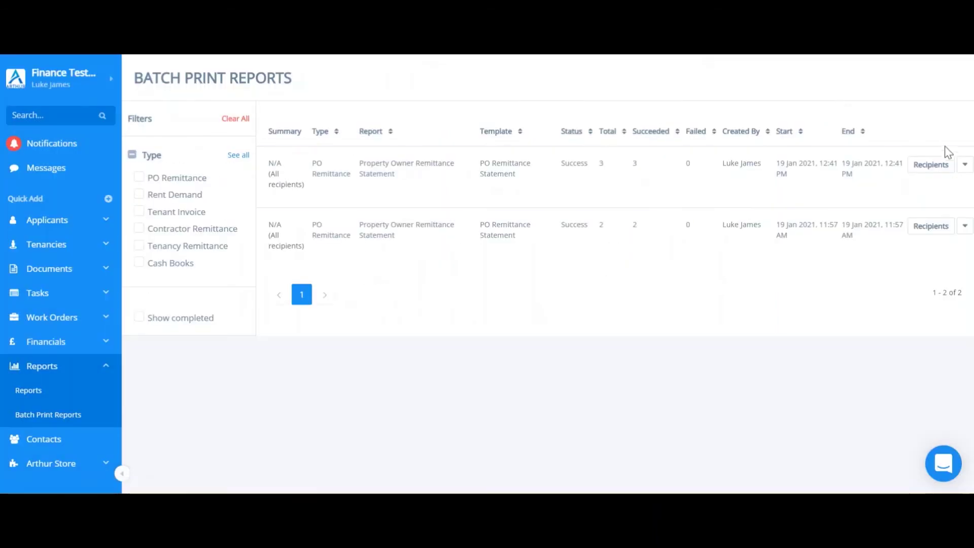
Step: View the zip document of the 12:41 PM batch, then return to Batch Print Reports
click(963, 171)
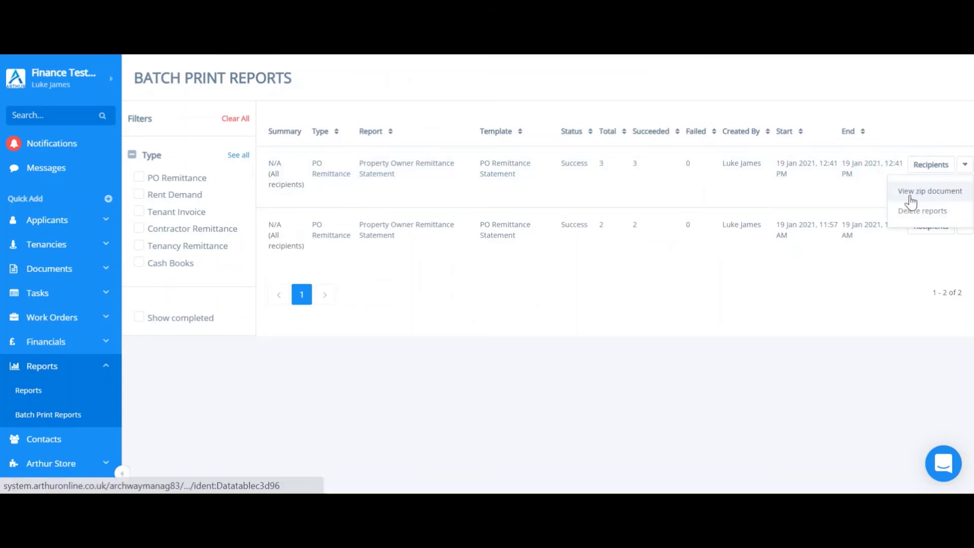
click(915, 199)
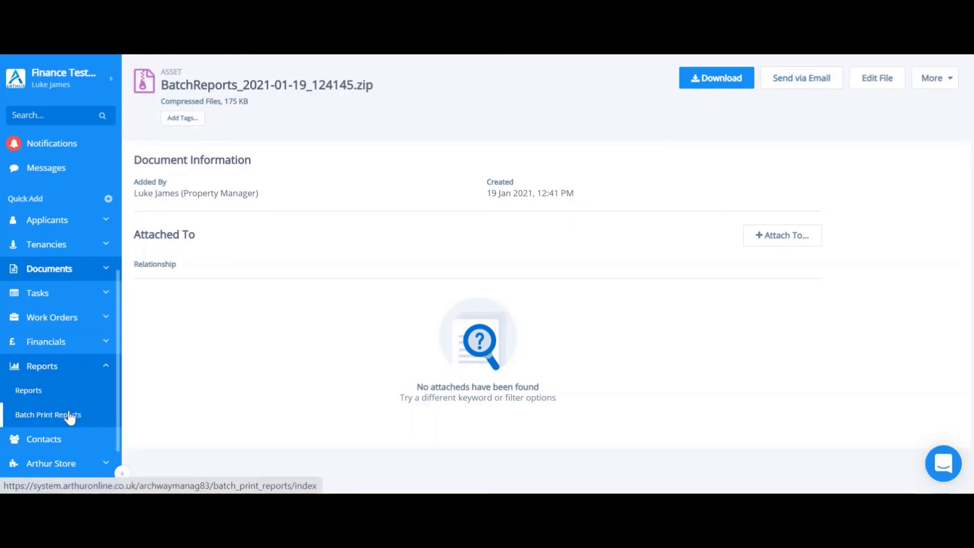
click(32, 419)
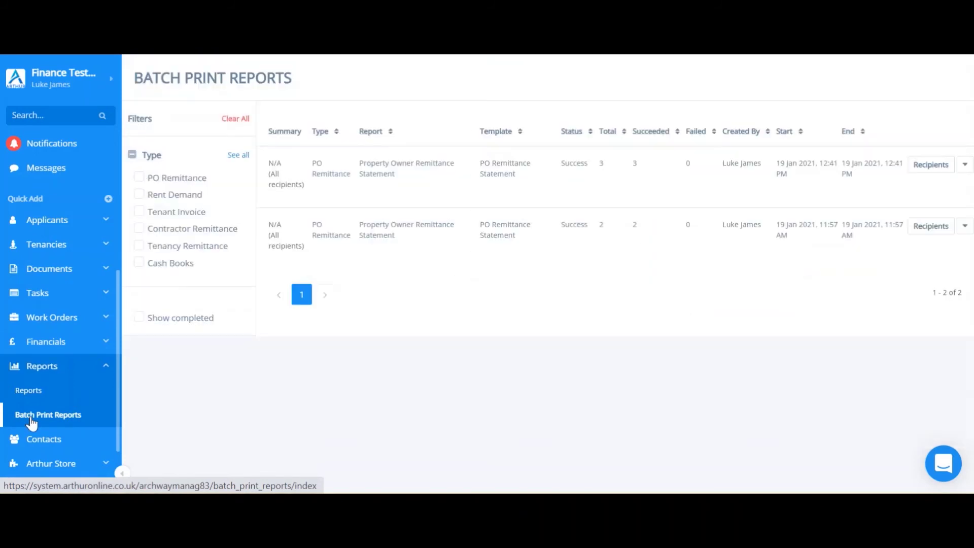
Step: Begin an email to all three recipients of the 12:41 PM batch with the greeting "Hi" followed by the To First Name field and a comma
click(933, 171)
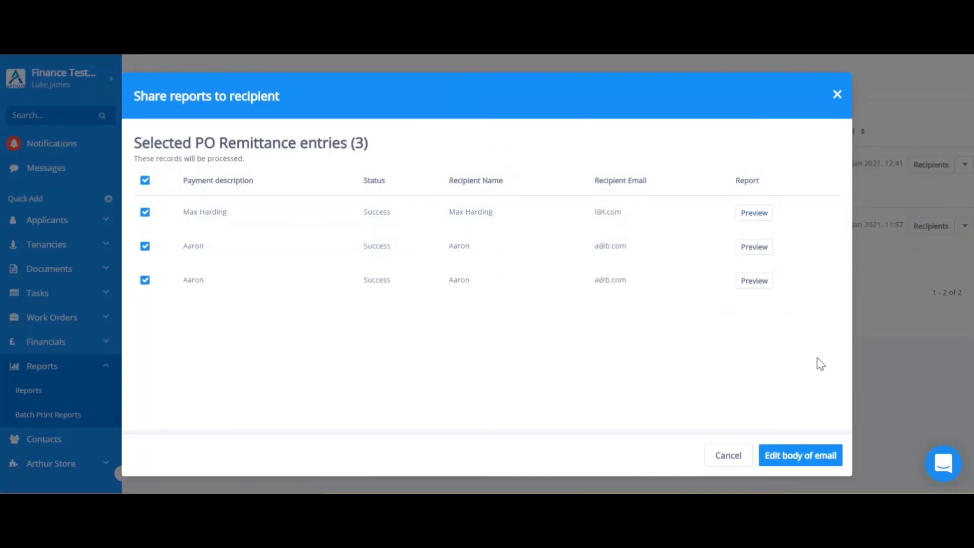
click(788, 455)
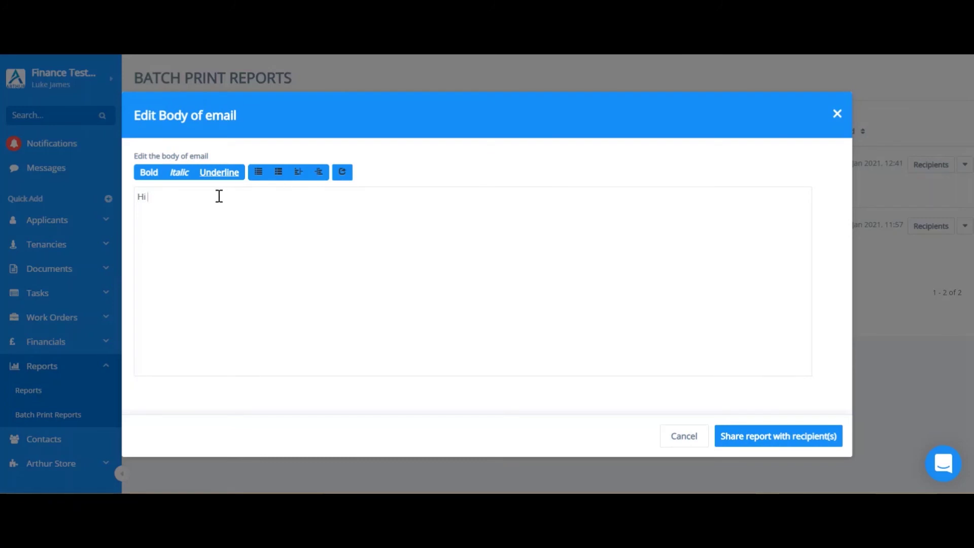
right_click(154, 195)
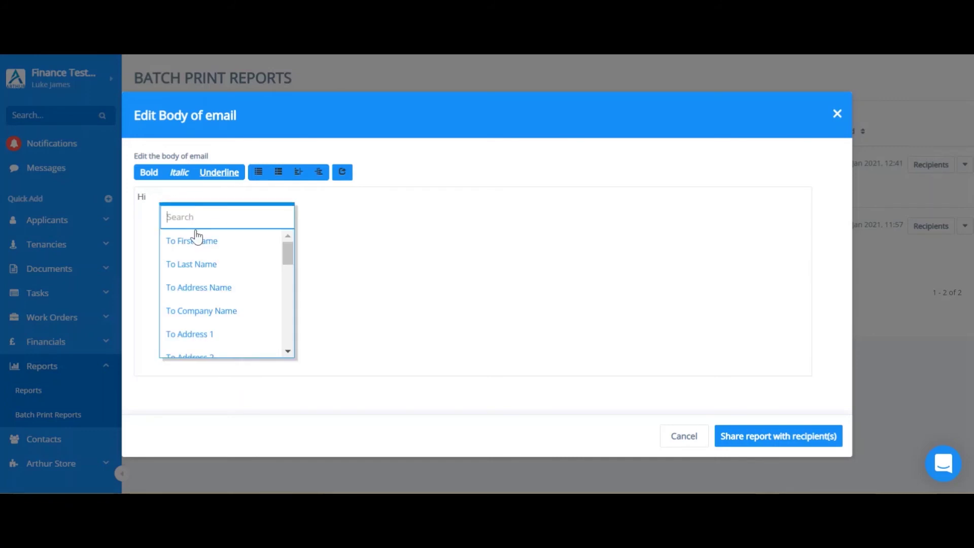
click(197, 242)
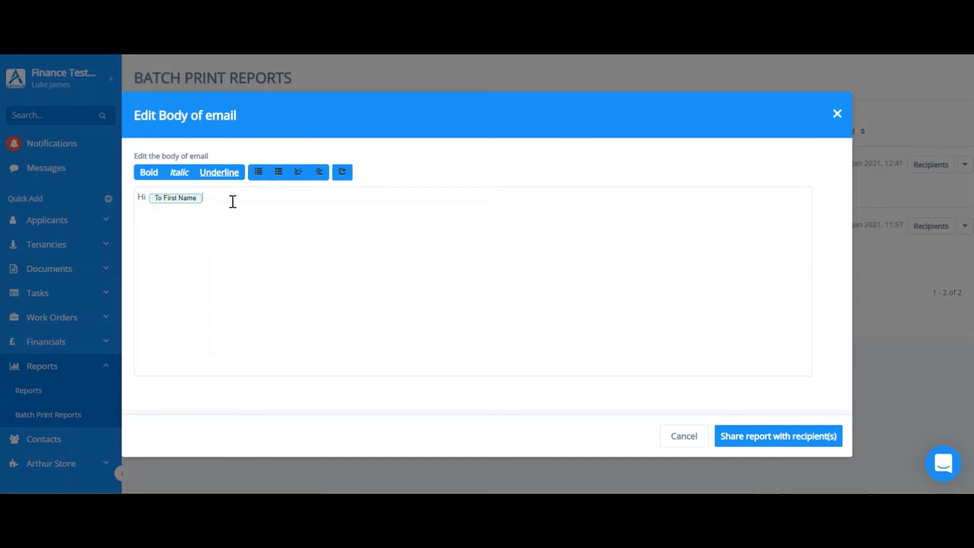
text(,)
key(Return)
key(Return)
Step: Write "Please find attached the payment calculation for" plus the To Address 1, To Address 2 and To Town/City fields, sign off, and share the reports
text(Please find atta)
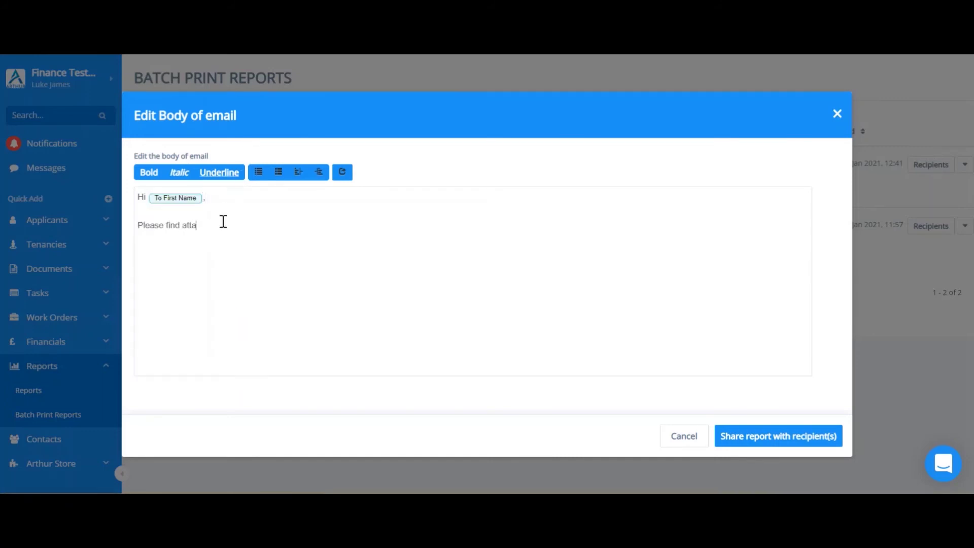
text(ched the payment calculation for)
right_click(342, 224)
click(365, 361)
right_click(381, 224)
click(401, 309)
right_click(440, 226)
click(474, 330)
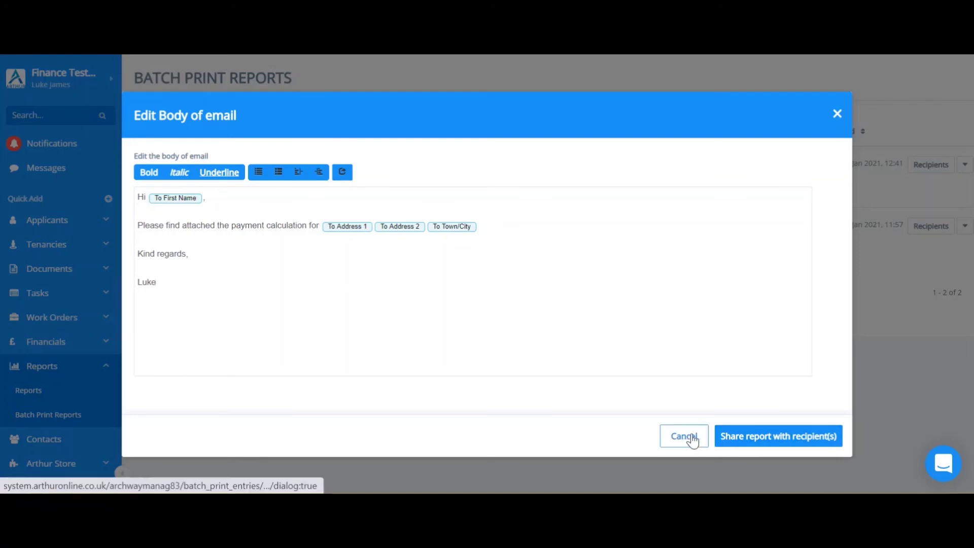
click(772, 440)
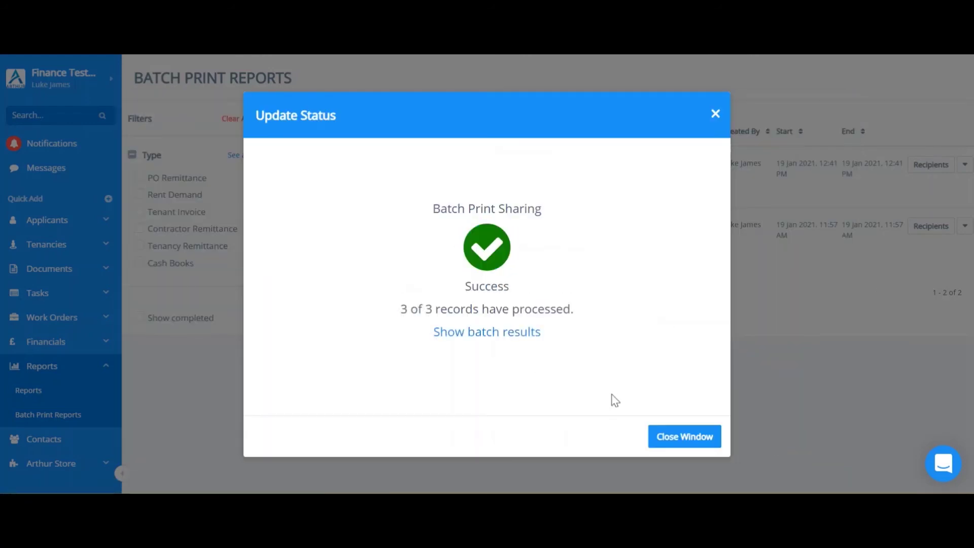
click(690, 438)
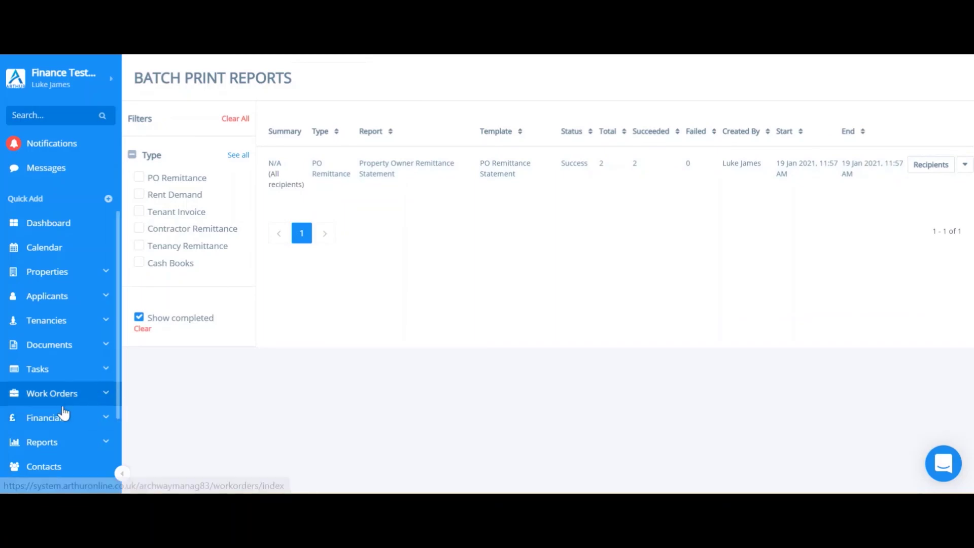
Step: Open the Property Owner Payment List from Financials
click(58, 419)
scroll(495, 338, down, 3)
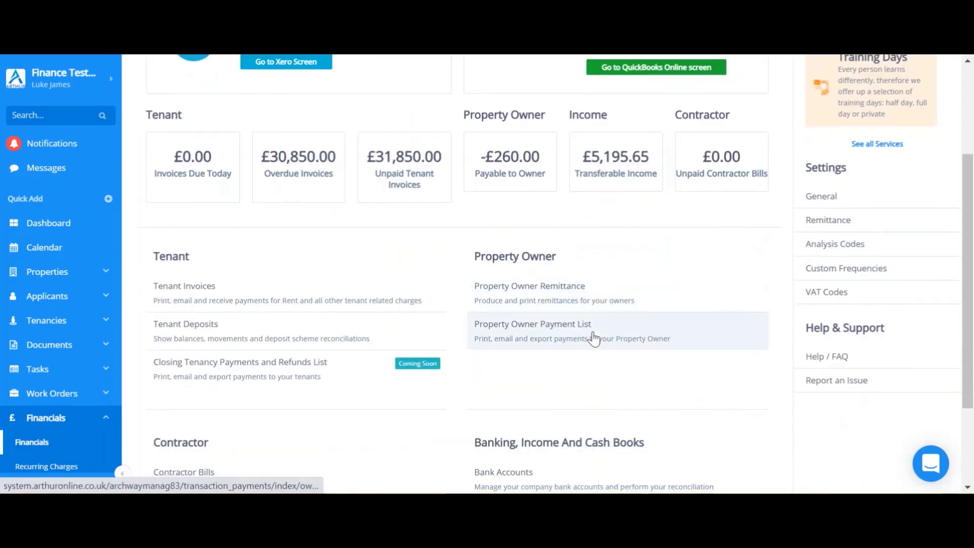
click(496, 339)
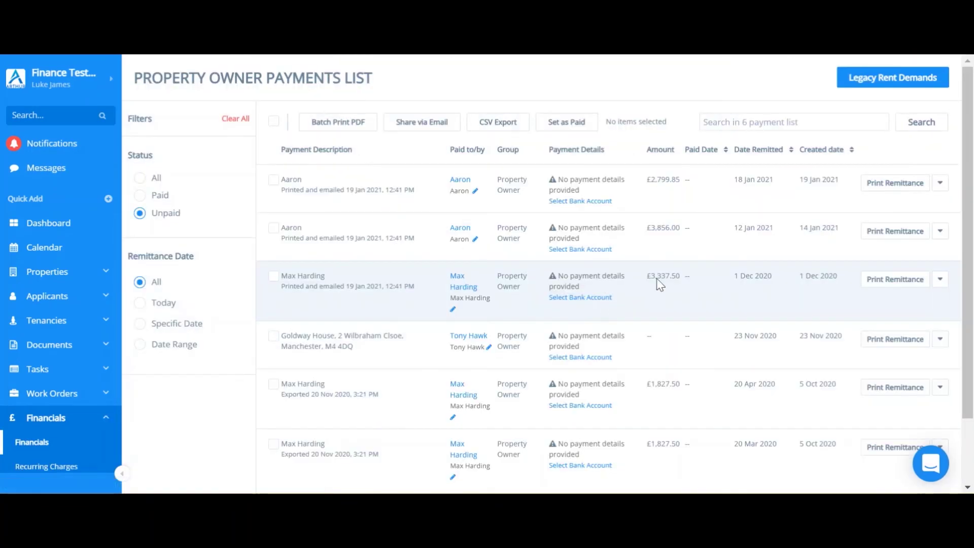
Step: Export the four most recently remitted unpaid payments to CSV, view the exported file in Excel, and return to the payments list
click(274, 181)
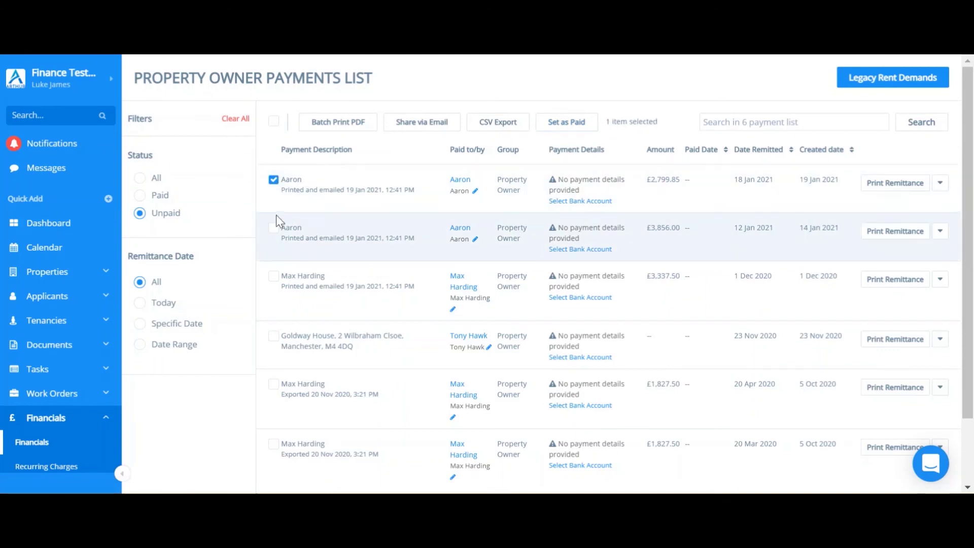
click(274, 228)
click(274, 280)
click(273, 336)
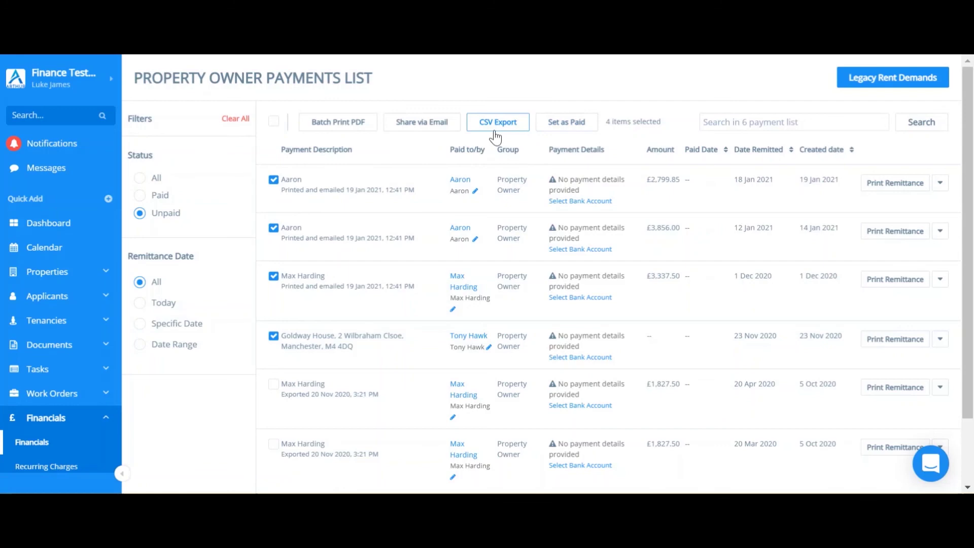
click(492, 132)
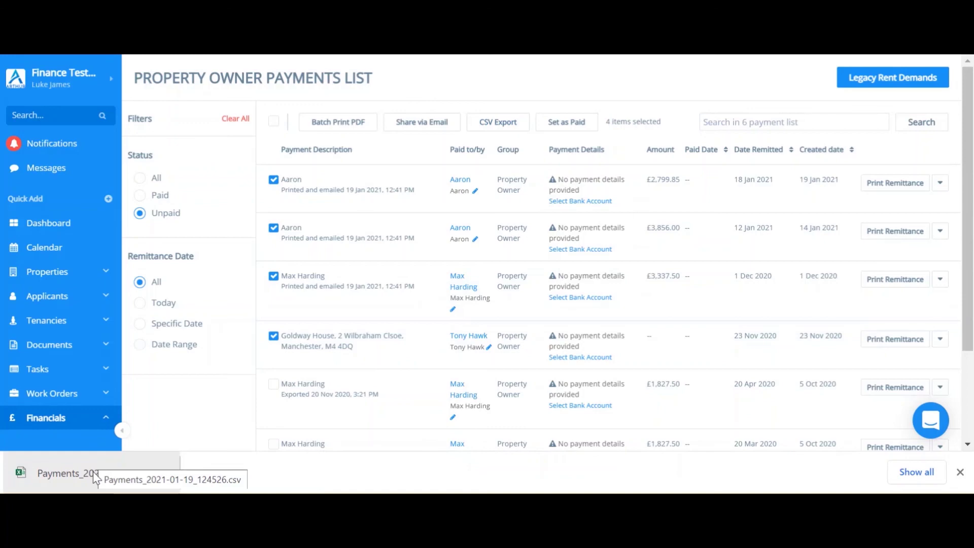
click(94, 472)
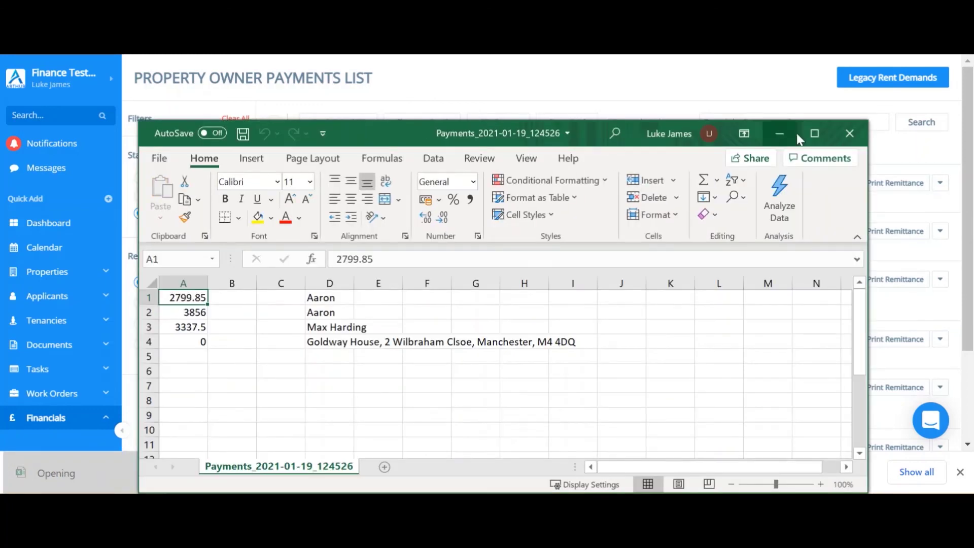
click(815, 133)
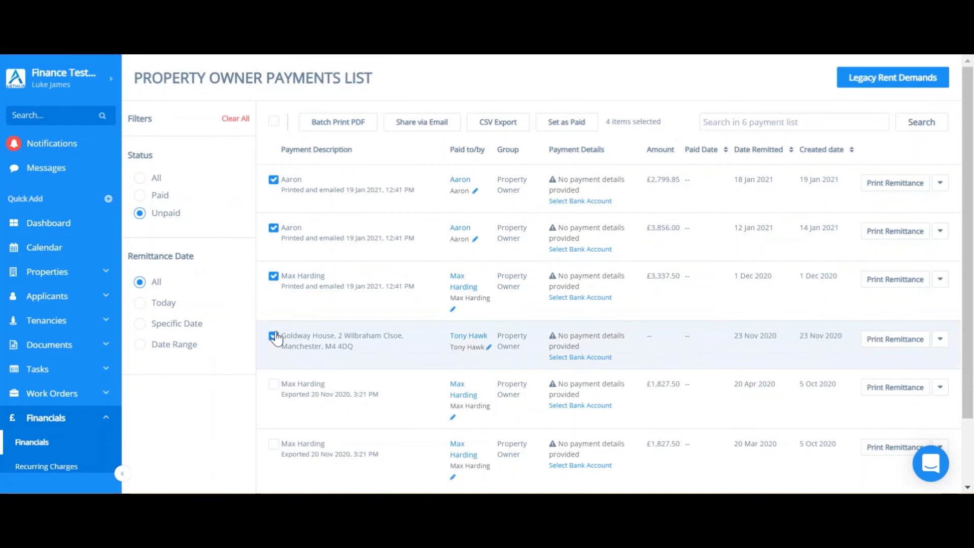
Step: Clear the current selection and set only the payments remitted on 1 Dec 2020 and 23 Nov 2020 as paid
click(273, 336)
click(274, 276)
click(274, 228)
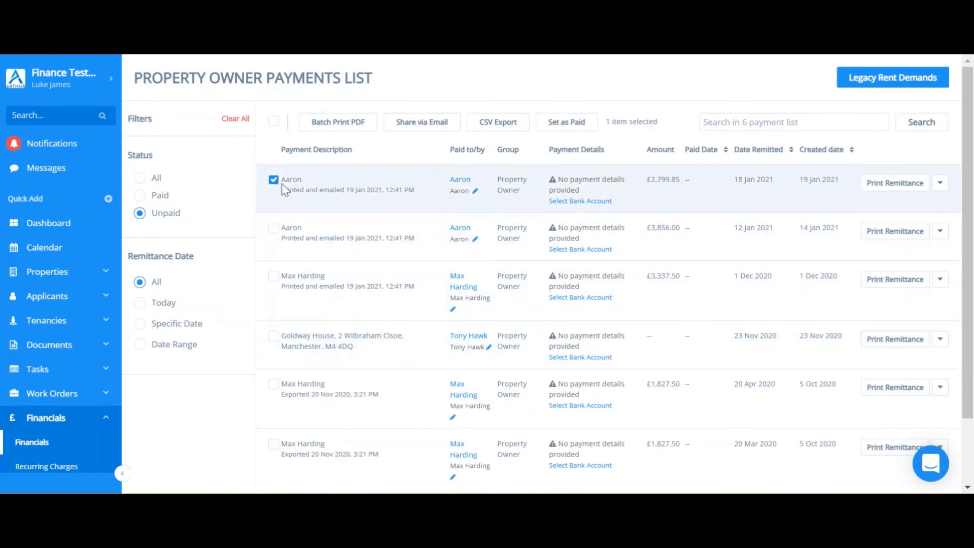
click(273, 180)
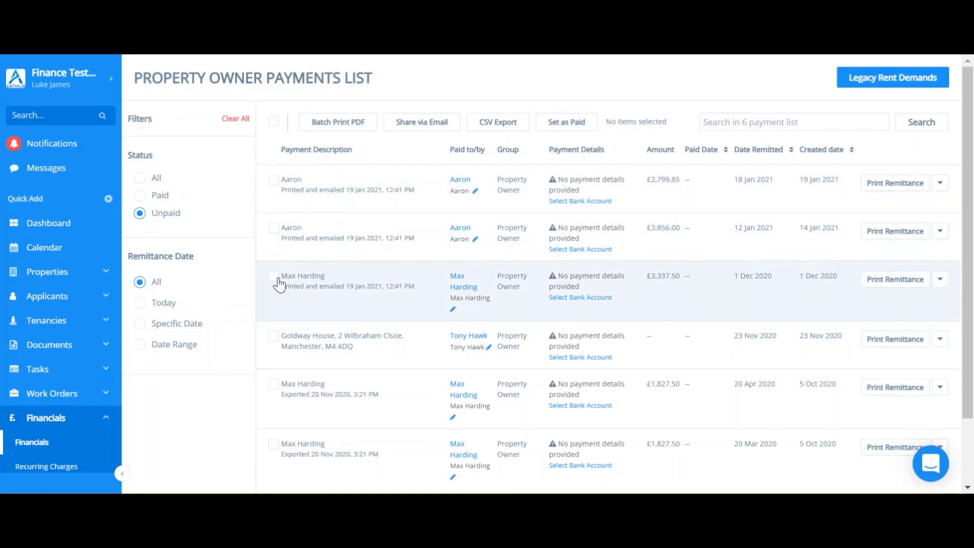
click(274, 277)
click(274, 336)
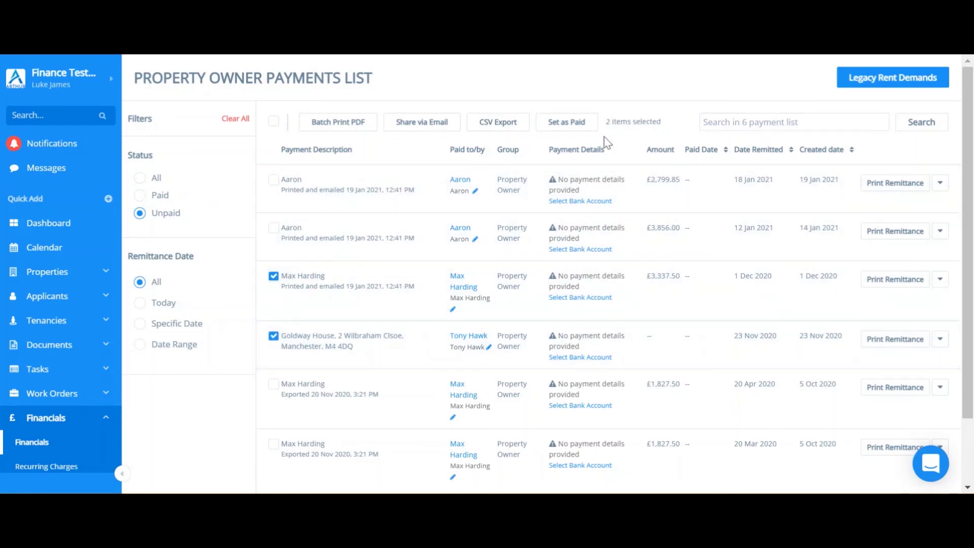
click(568, 126)
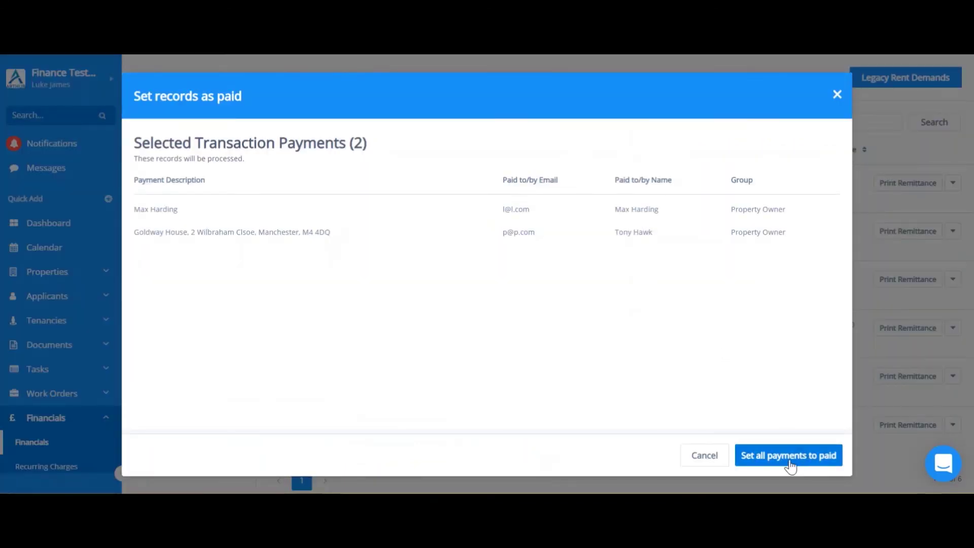
click(790, 460)
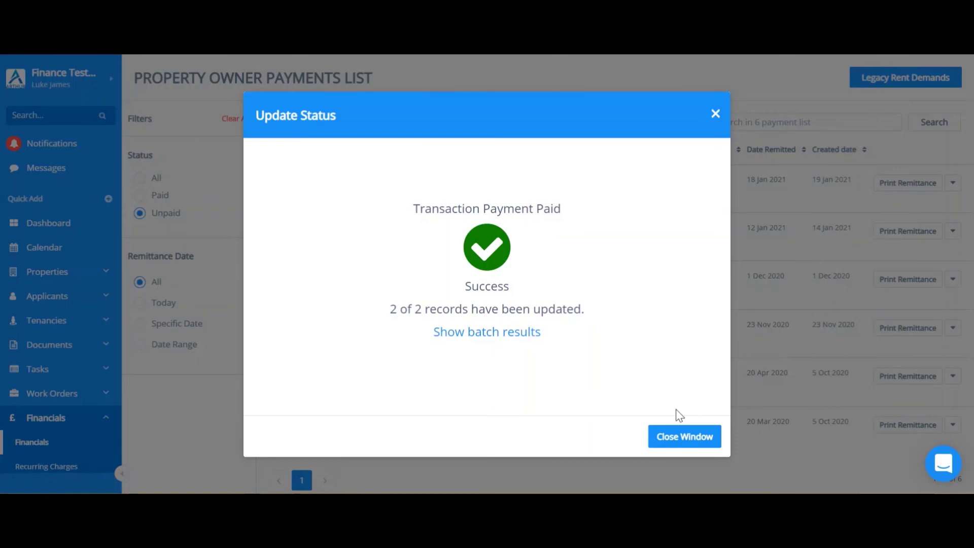
click(677, 439)
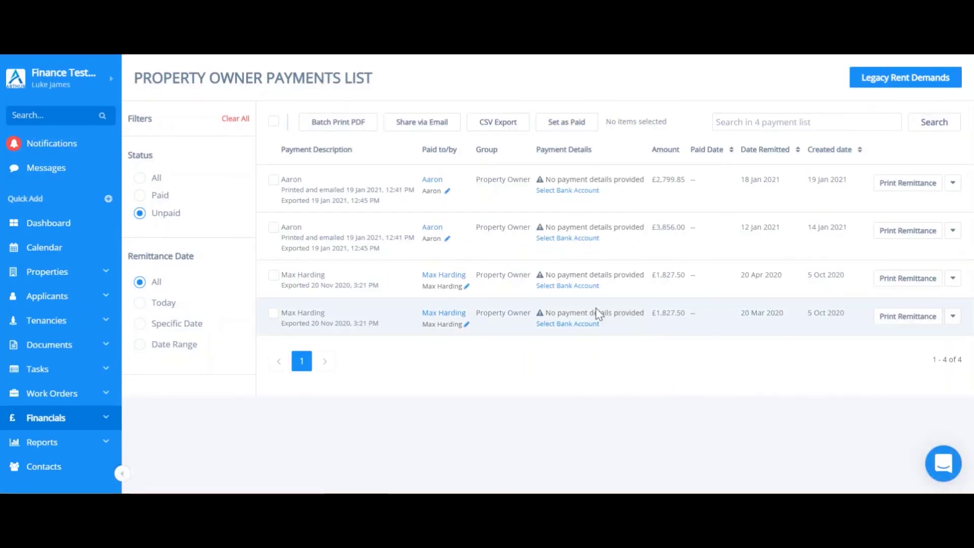